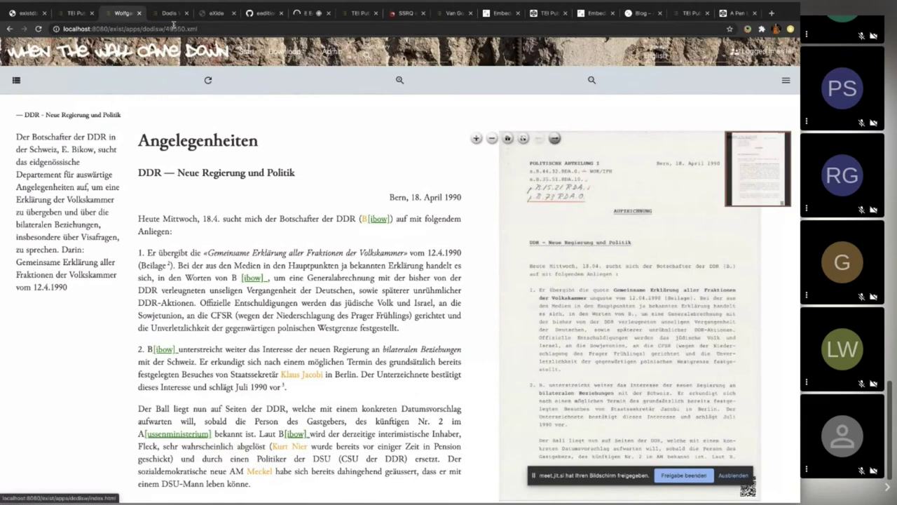
# Open the app's dodis-wolf.odd for editing and expand the alternate model of the persName element.
pyautogui.click(334, 56)
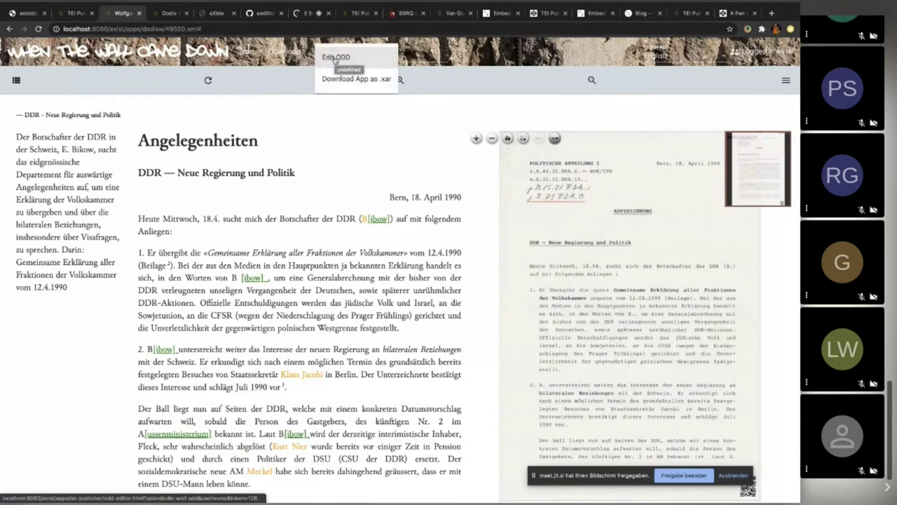
pyautogui.click(348, 57)
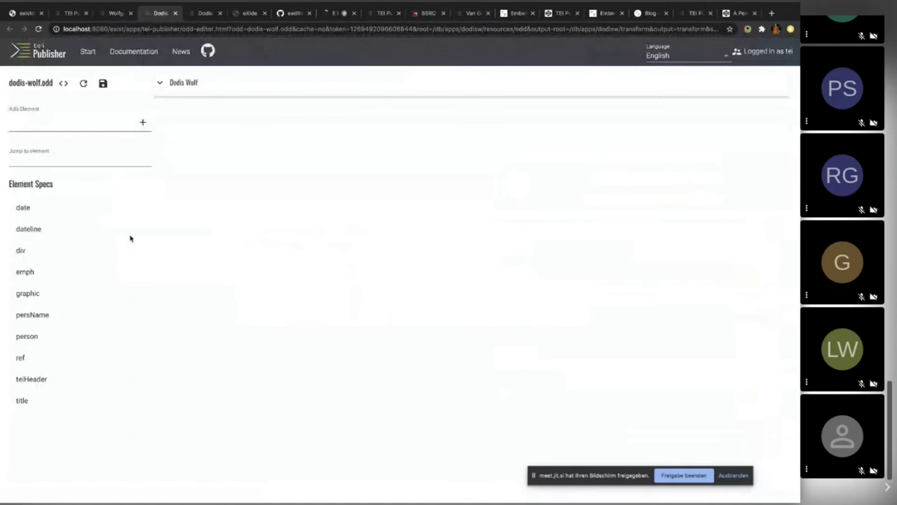
pyautogui.click(32, 316)
pyautogui.click(171, 176)
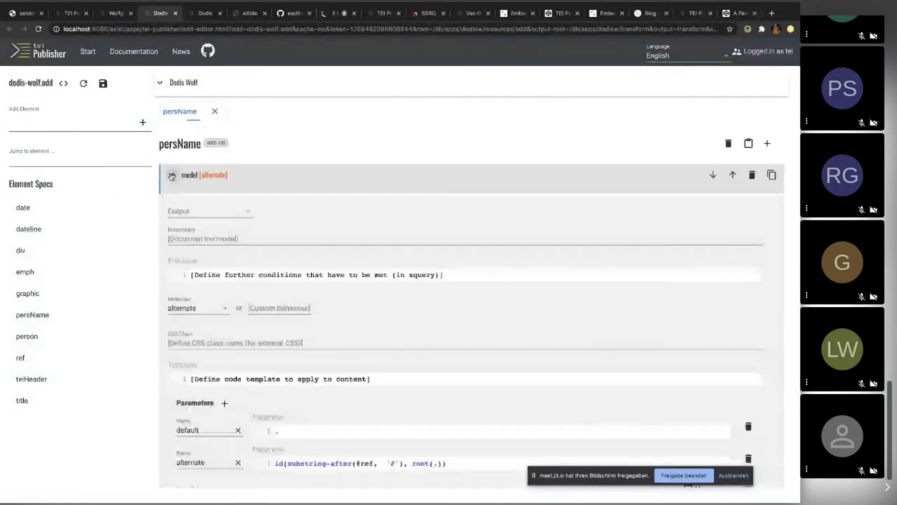
pyautogui.scroll(-1, 325, 404)
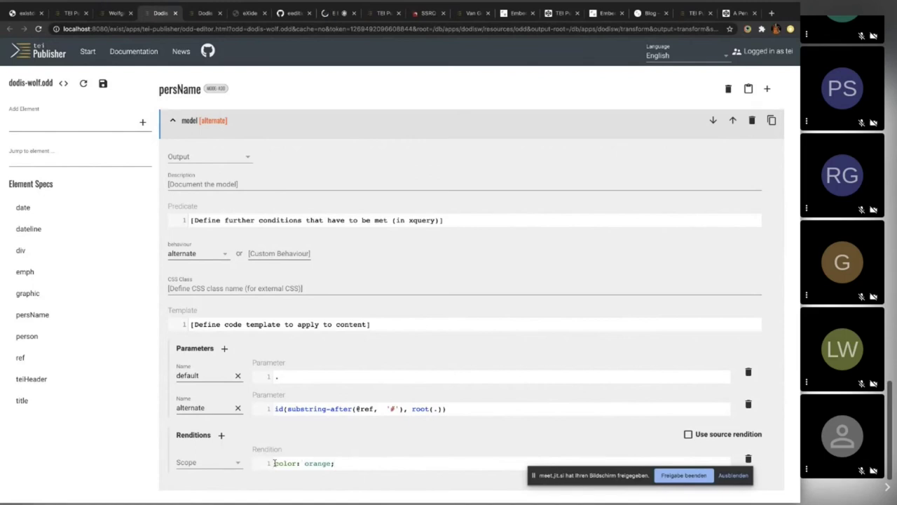
# Set the persName model's CSS class to persName and delete its "color: orange;" rendition.
pyautogui.moveTo(274, 463); pyautogui.dragTo(351, 467)
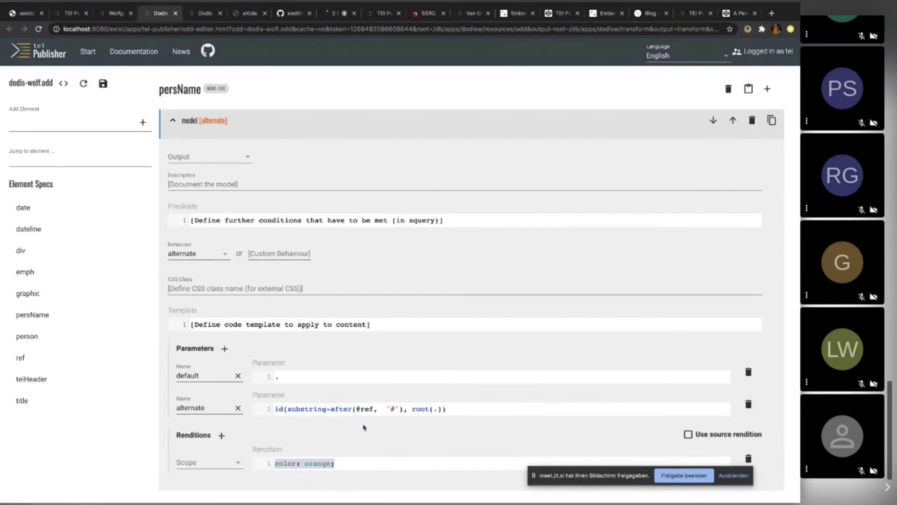
pyautogui.scroll(-1, 594, 404)
pyautogui.scroll(1, 595, 405)
pyautogui.click(242, 323)
pyautogui.click(232, 287)
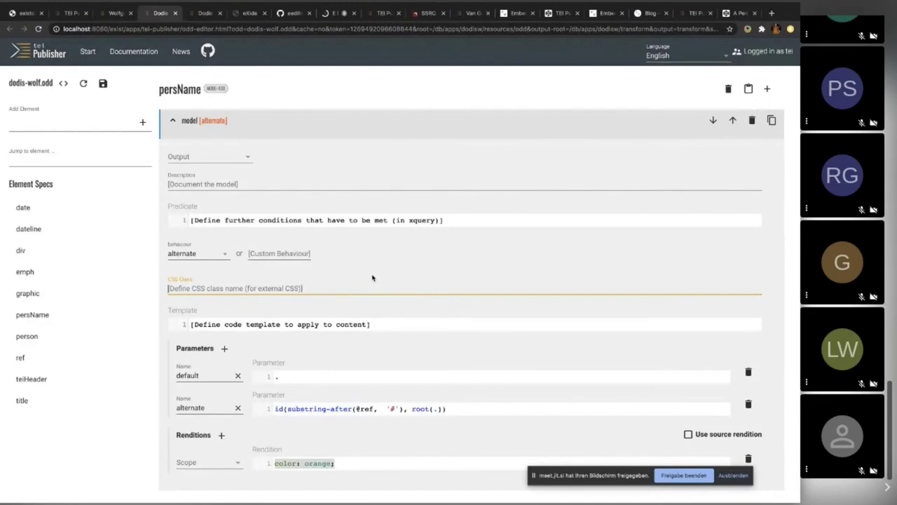
pyautogui.write('persName')
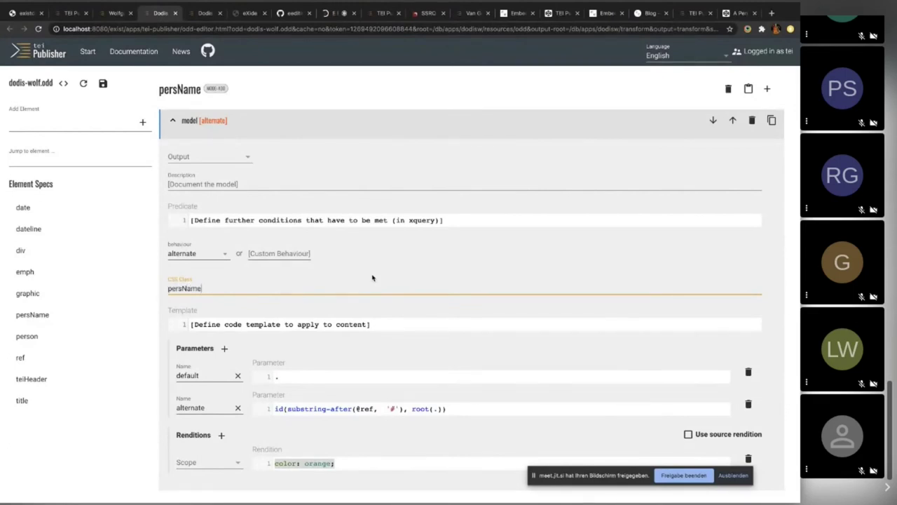
pyautogui.click(749, 459)
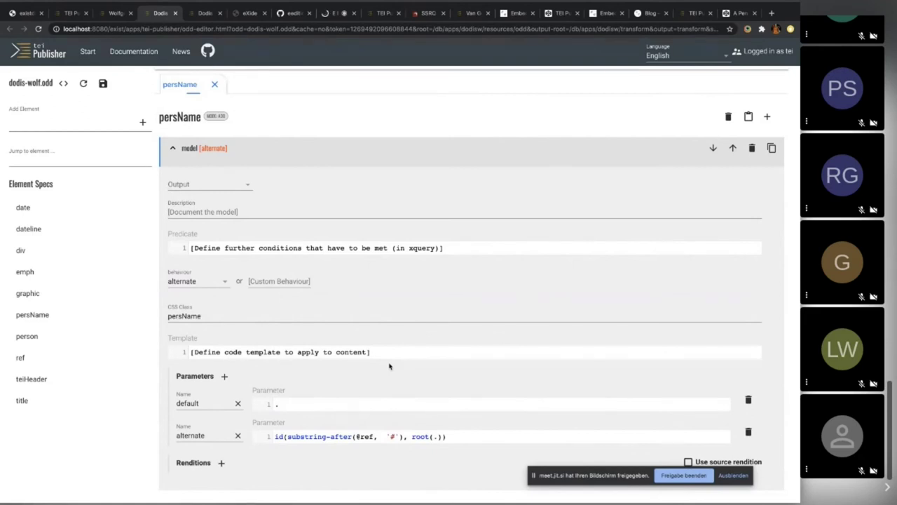
# Set the external CSS file of the Dodis Wolf ODD to custom-odd.css.
pyautogui.scroll(1, 434, 194)
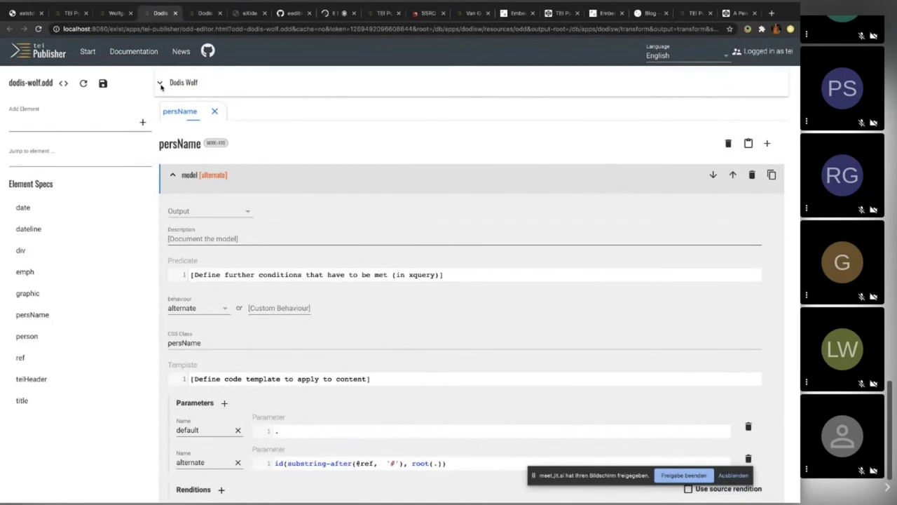
pyautogui.click(159, 82)
pyautogui.click(260, 282)
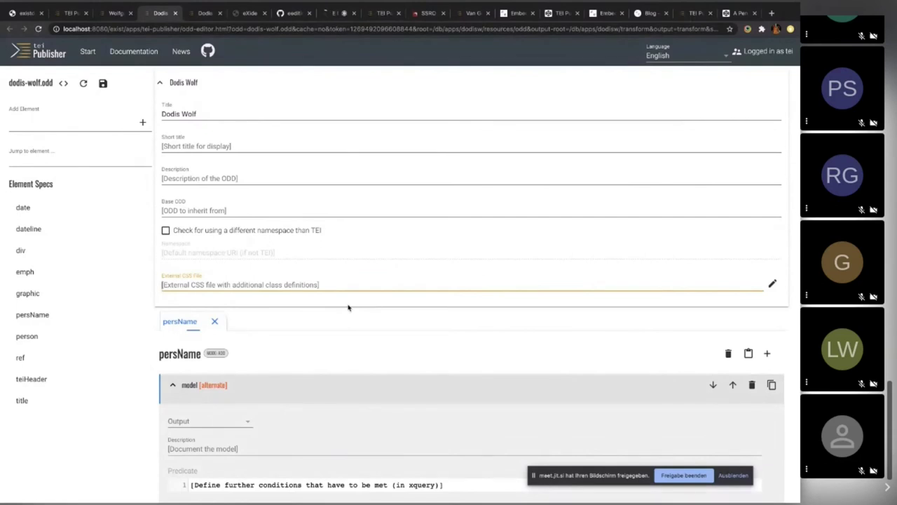
pyautogui.write('custom-c')
pyautogui.press('BackSpace')
pyautogui.write('odd-css.')
pyautogui.press('BackSpace')
pyautogui.press('BackSpace')
pyautogui.press('BackSpace')
pyautogui.press('BackSpace')
pyautogui.press('BackSpace')
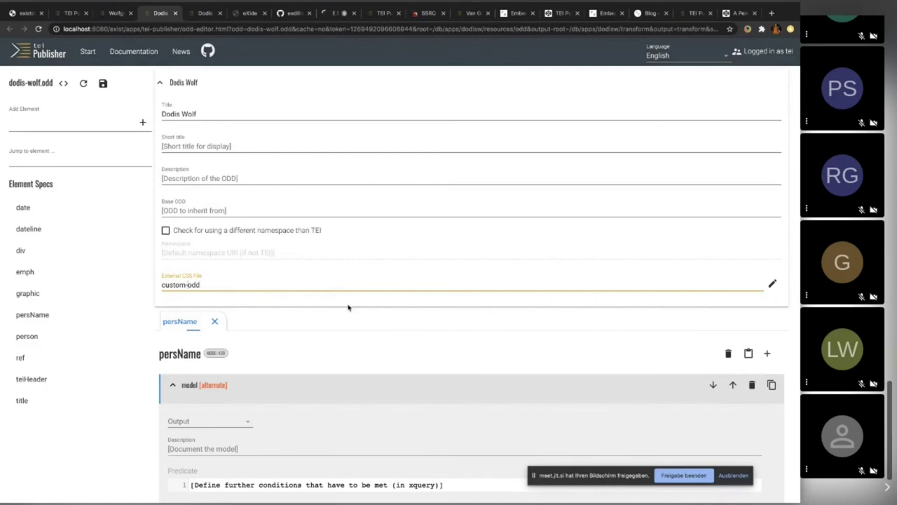
pyautogui.hotkey('shift', 'Left')
pyautogui.hotkey('shift', 'Left')
pyautogui.hotkey('shift', 'Left')
pyautogui.hotkey('shift', 'Left')
pyautogui.press('Right')
pyautogui.write('.css')
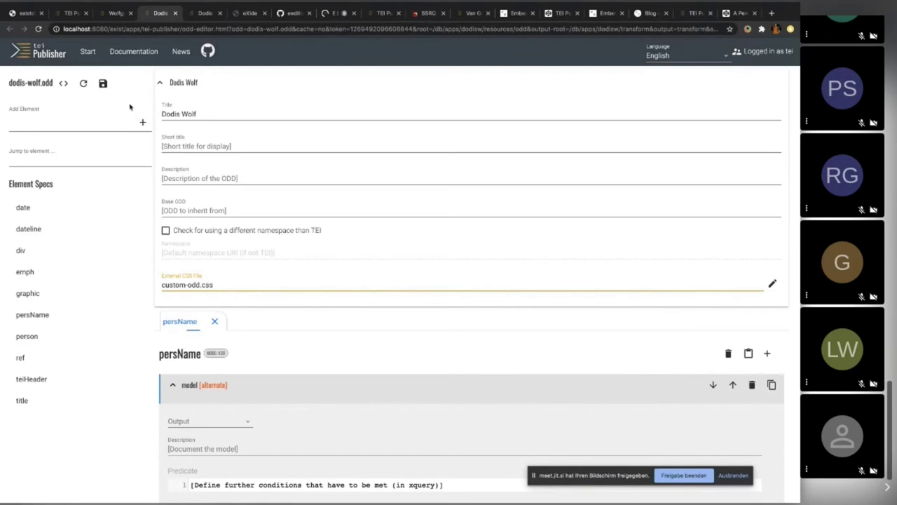
# Switch to eXide and create a new document of type CSS.
pyautogui.click(251, 13)
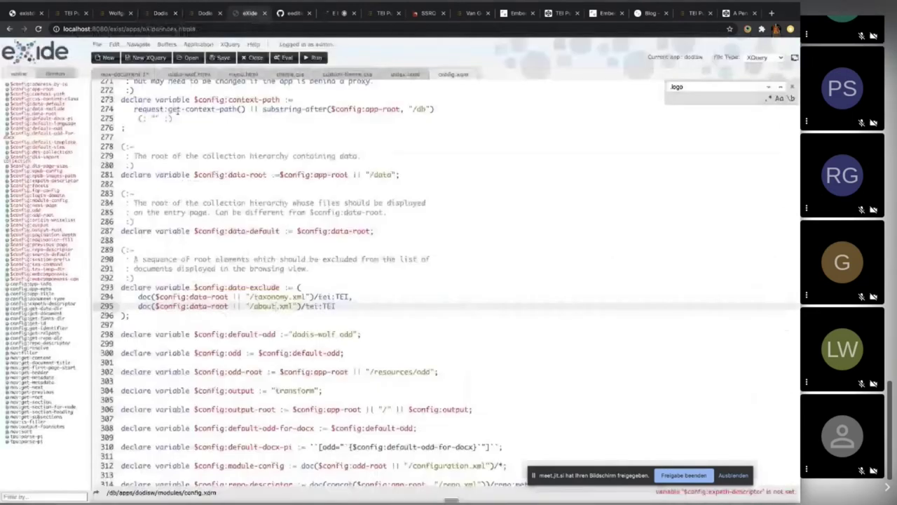
pyautogui.click(105, 57)
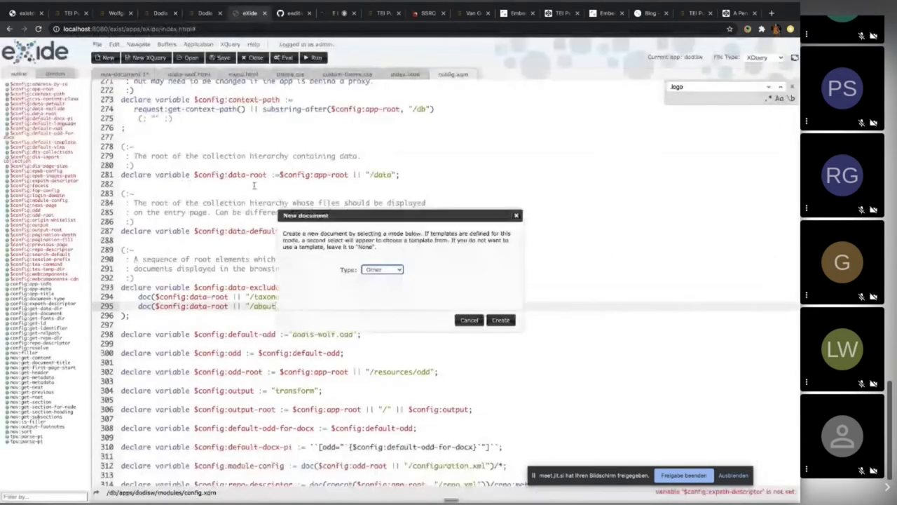
pyautogui.click(382, 269)
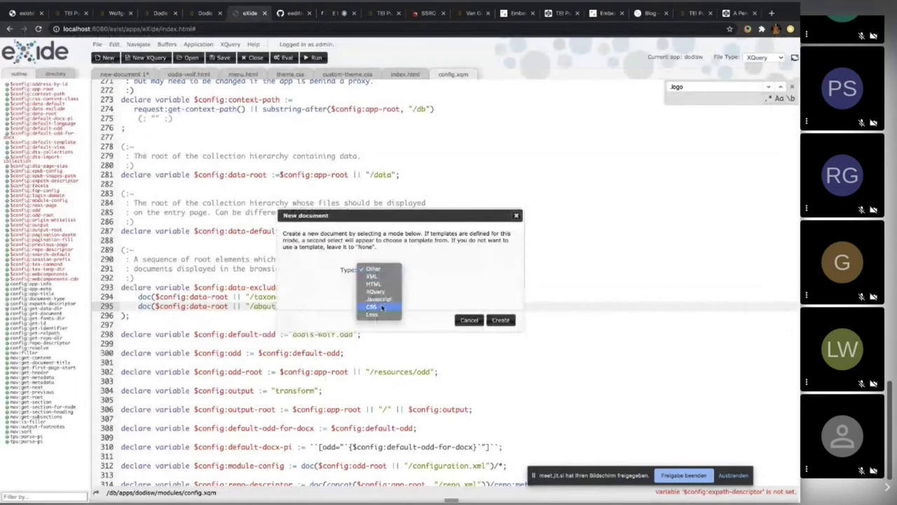
pyautogui.click(382, 307)
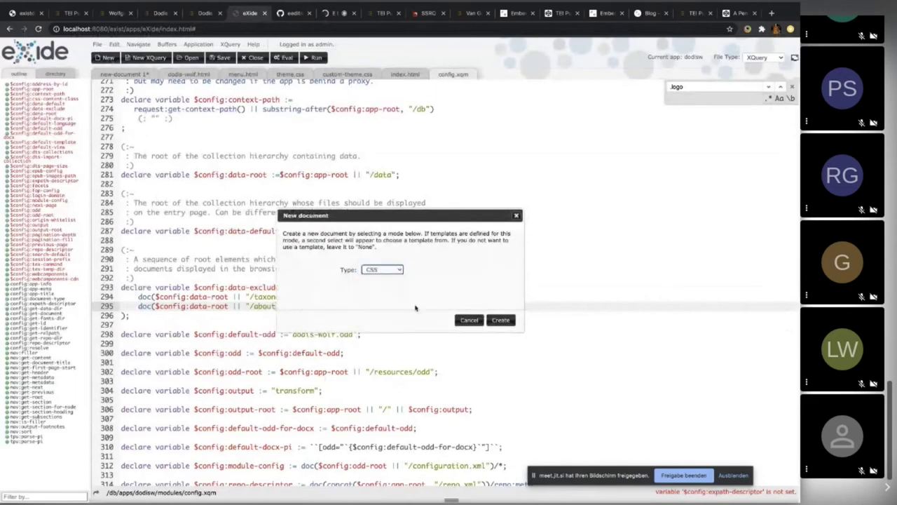
pyautogui.click(501, 319)
# Write a .persName rule in the new stylesheet that sets the color to purple.
pyautogui.write('.persName {')
pyautogui.press('Return')
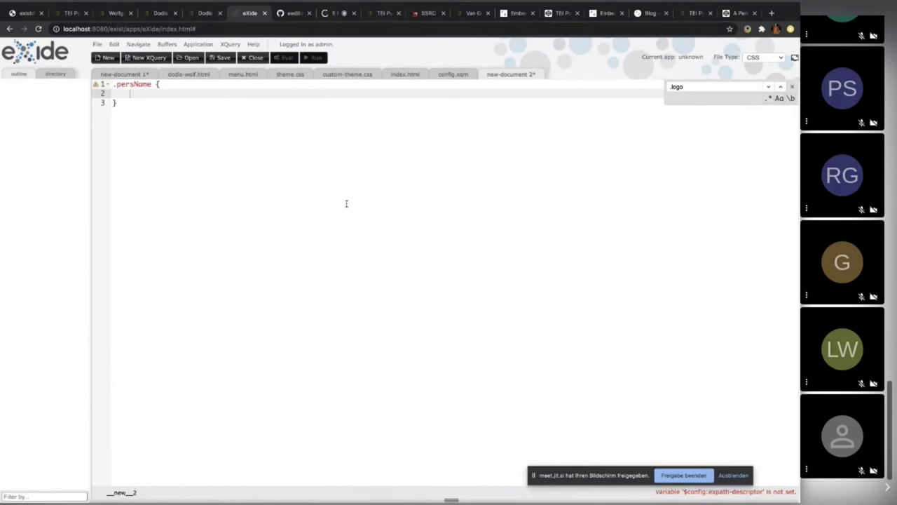
pyautogui.write('color: purple;')
pyautogui.press('Down')
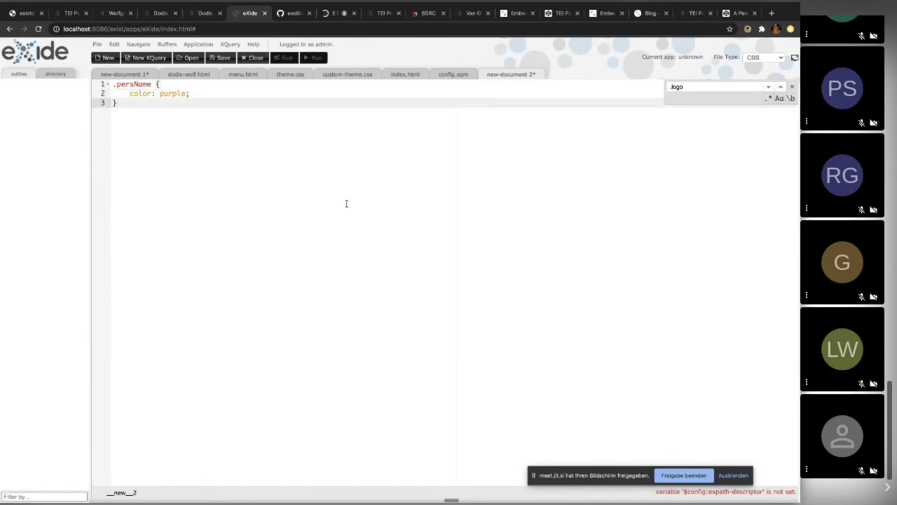
# Start saving the new stylesheet and choose the /db/apps/dodisw/resources/odd/ collection as its location.
pyautogui.click(220, 59)
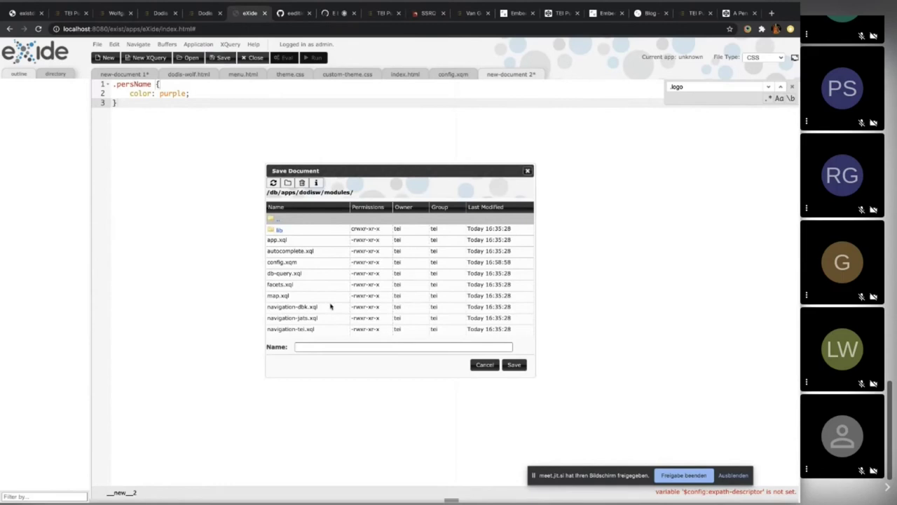
pyautogui.click(311, 193)
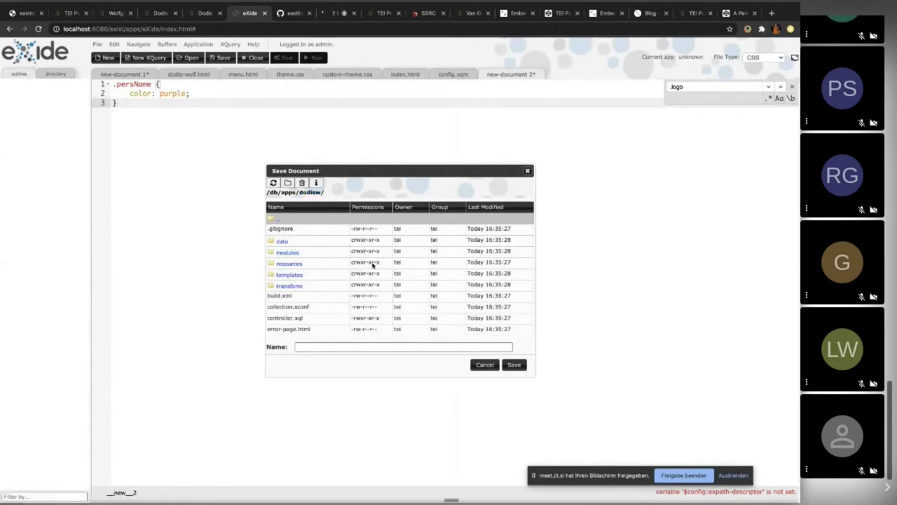
pyautogui.doubleClick(373, 265)
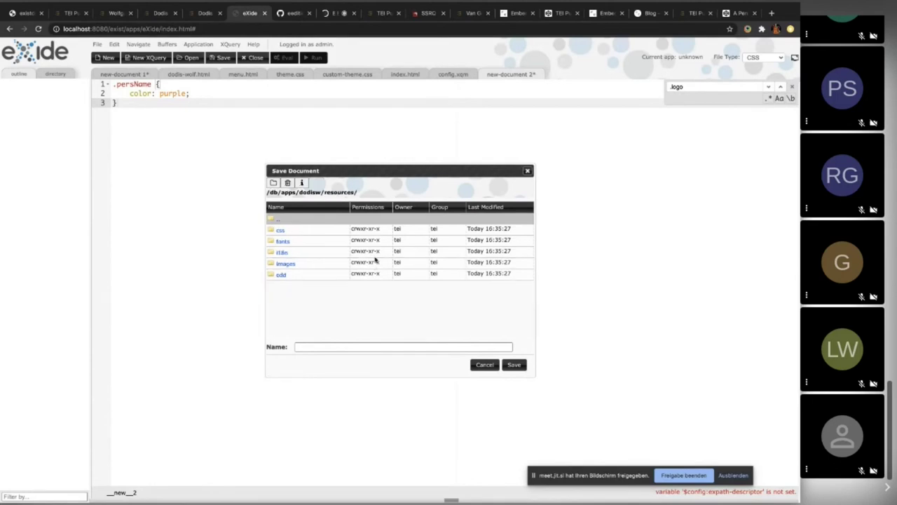
pyautogui.click(379, 274)
pyautogui.doubleClick(378, 274)
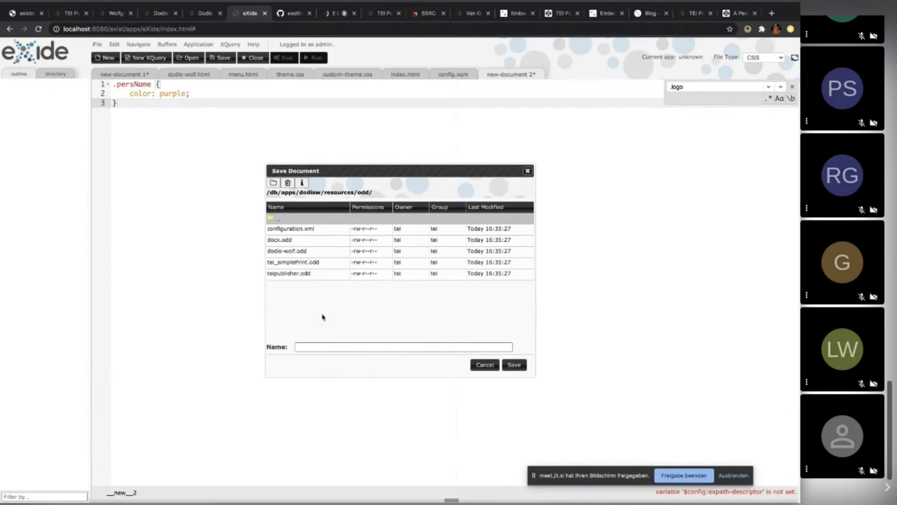
# Name the stylesheet custom-odd.css, close the extra Dodis browser tab, and save the stylesheet.
pyautogui.click(319, 346)
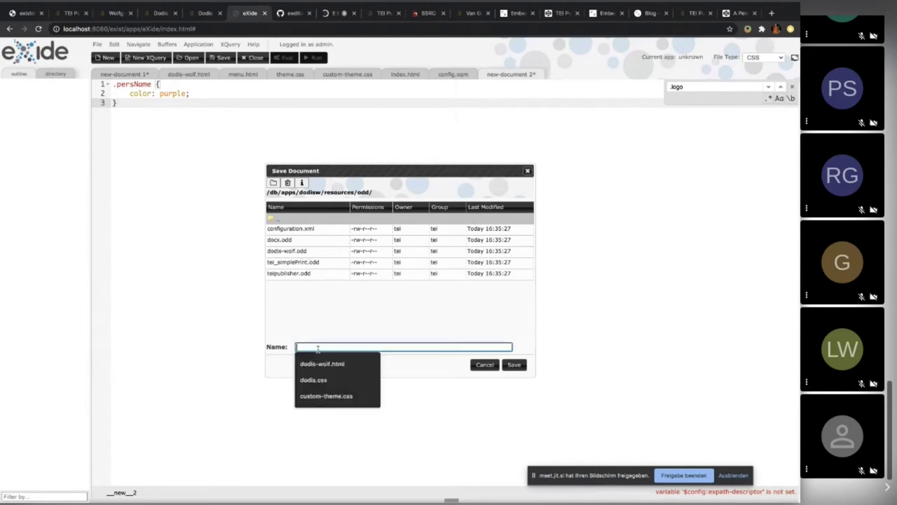
pyautogui.click(352, 344)
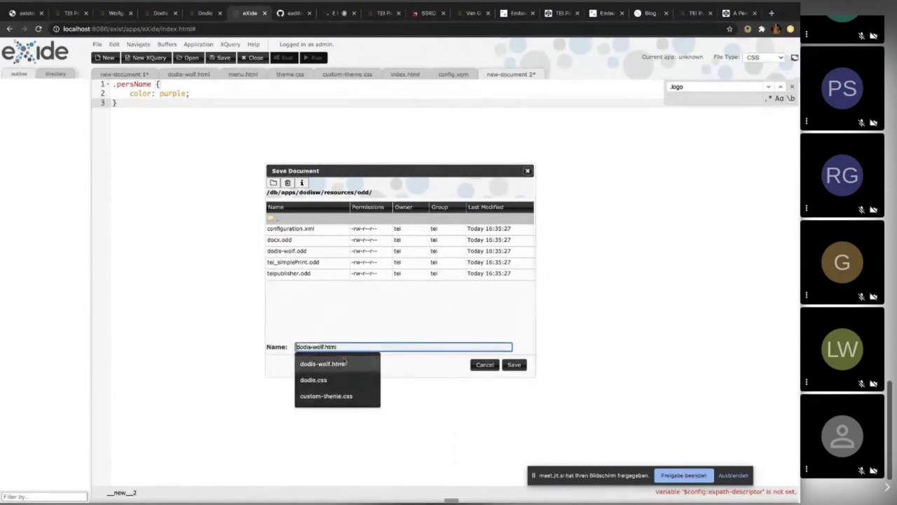
pyautogui.write('custom-odd.css')
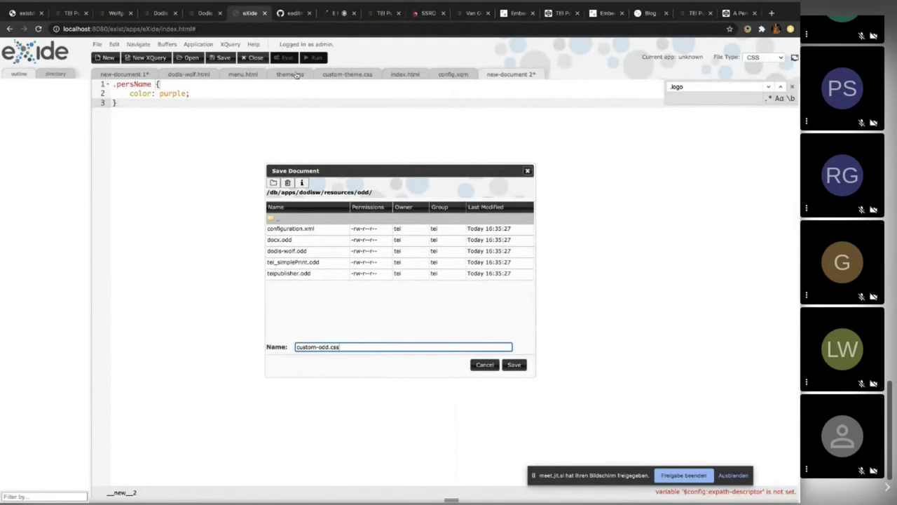
pyautogui.click(204, 13)
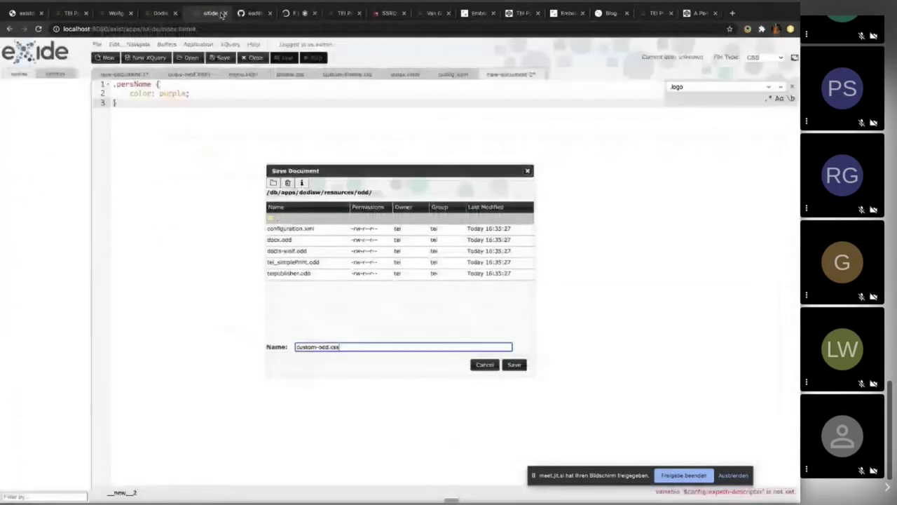
pyautogui.click(220, 13)
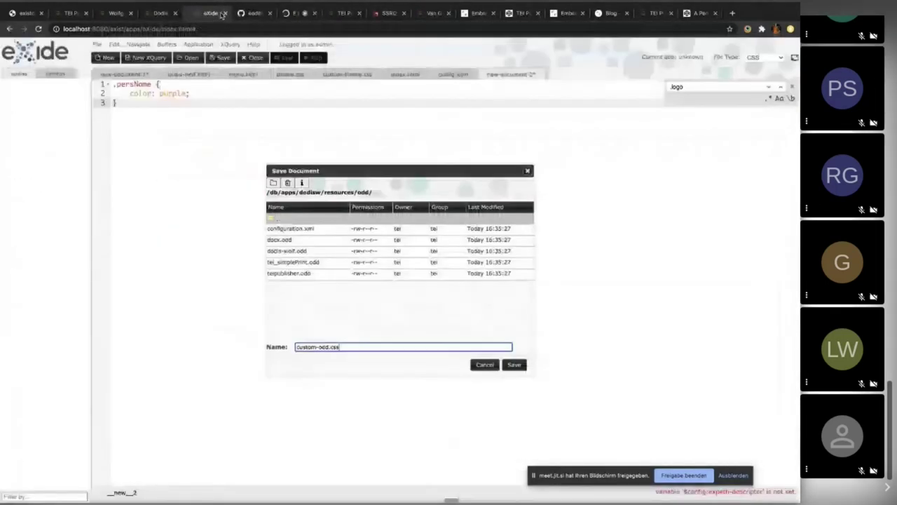
pyautogui.click(220, 13)
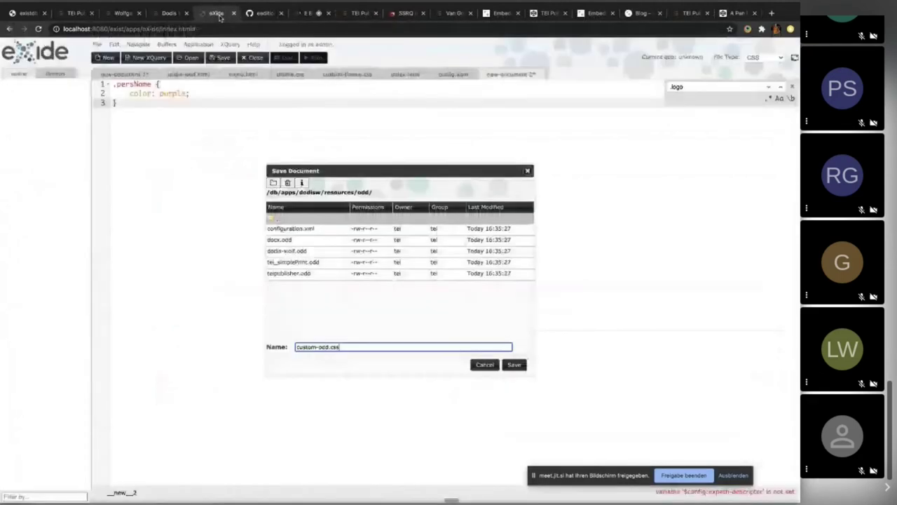
pyautogui.click(218, 16)
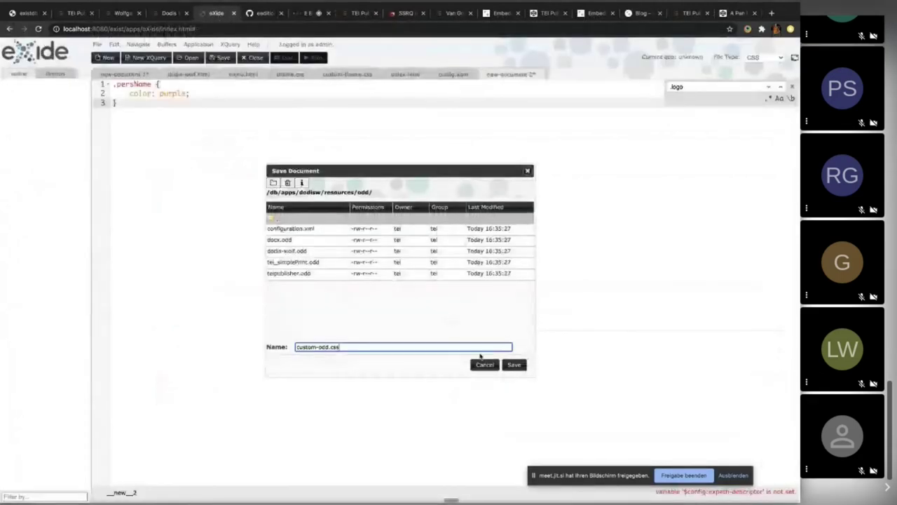
pyautogui.click(516, 365)
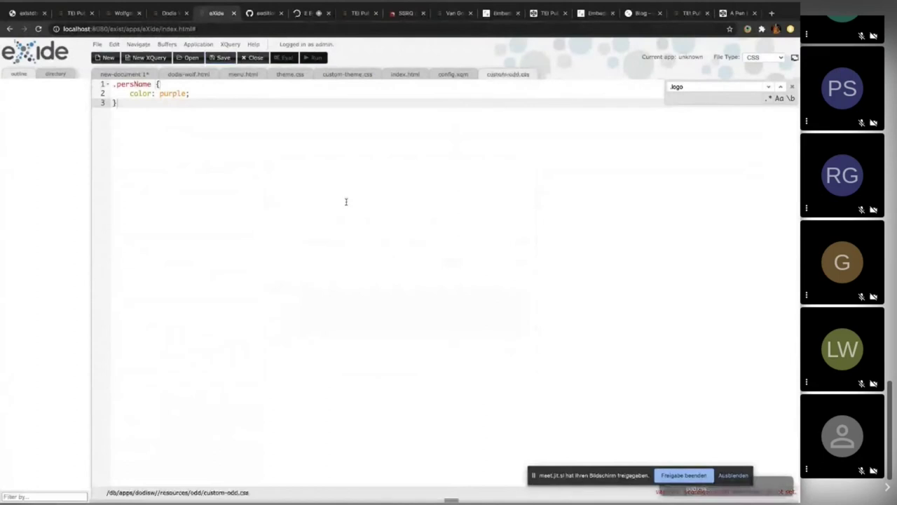
# Save the dodis-wolf ODD in TEI Publisher and reload document 49550.xml to check how person names are styled.
pyautogui.click(171, 13)
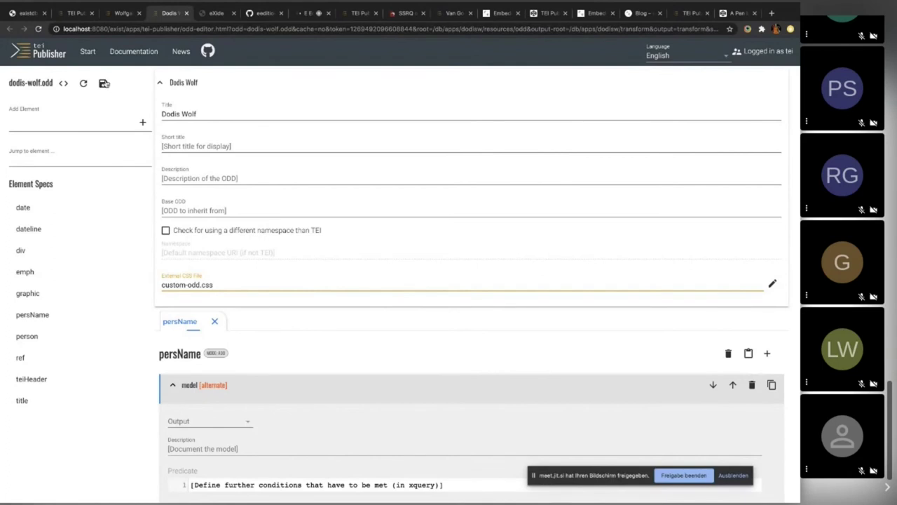
pyautogui.click(104, 82)
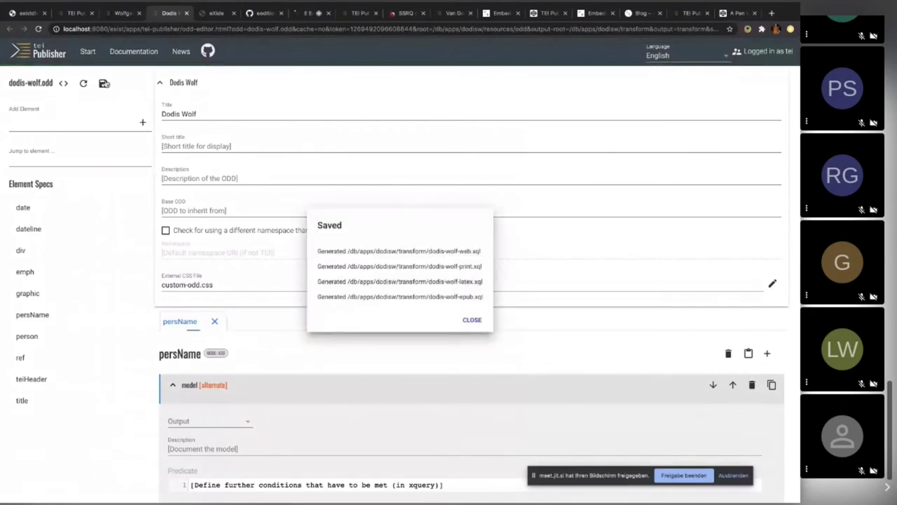
pyautogui.click(123, 13)
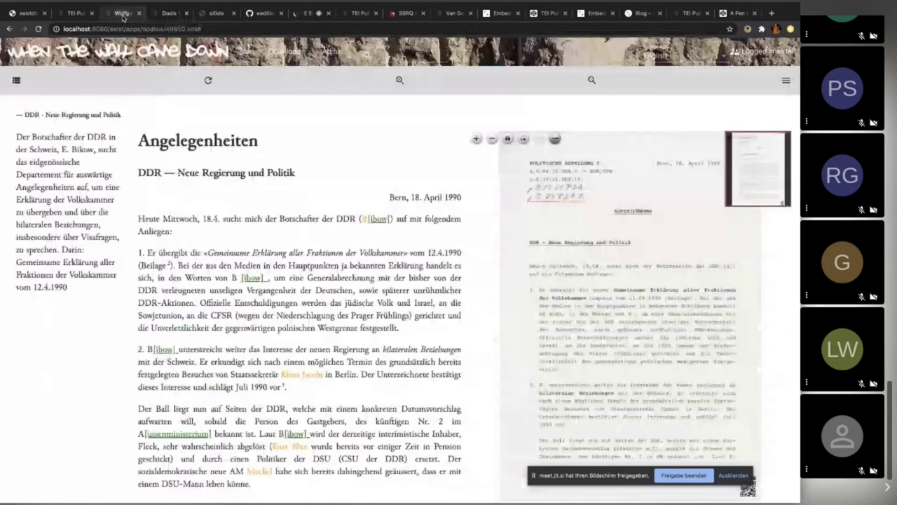
pyautogui.click(38, 29)
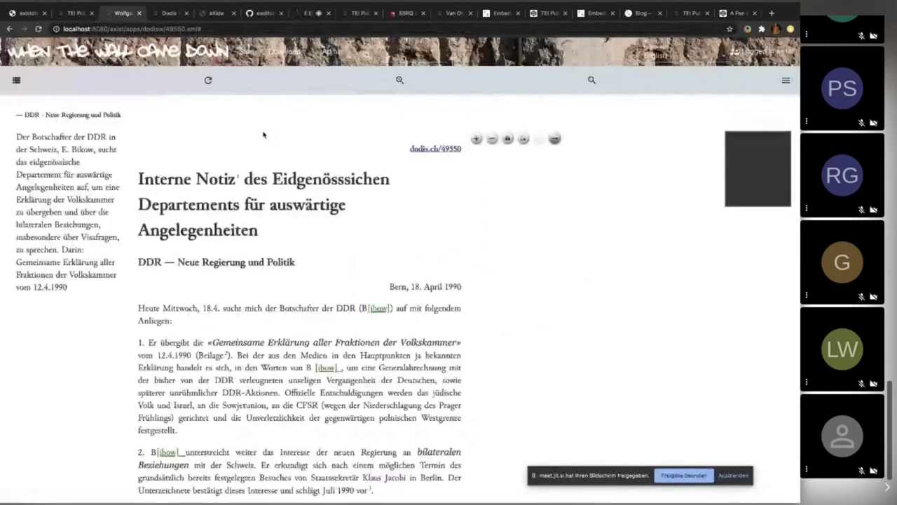
pyautogui.moveTo(308, 468)
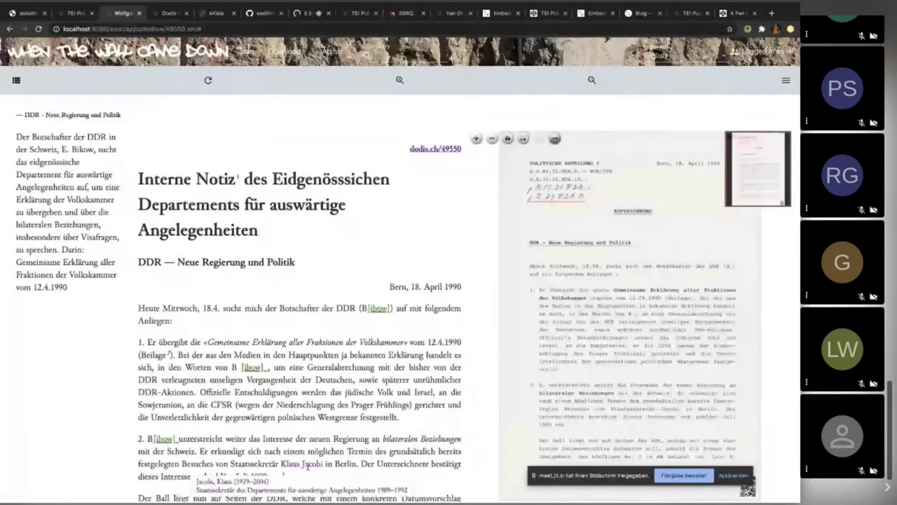
# Examine the styling of the person names in document 49550.xml and the presentation slide on styling a custom application.
pyautogui.scroll(-2, 354, 428)
pyautogui.scroll(-2, 354, 428)
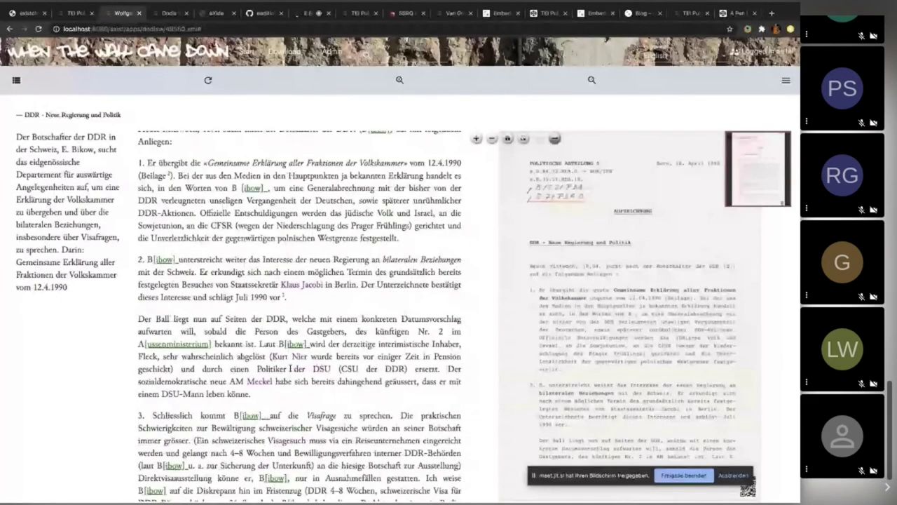
pyautogui.moveTo(258, 385)
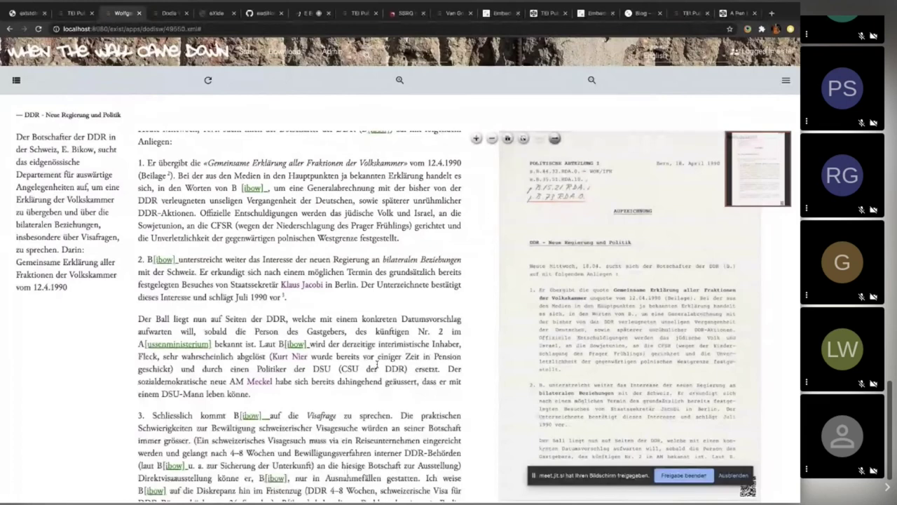
pyautogui.scroll(2, 377, 362)
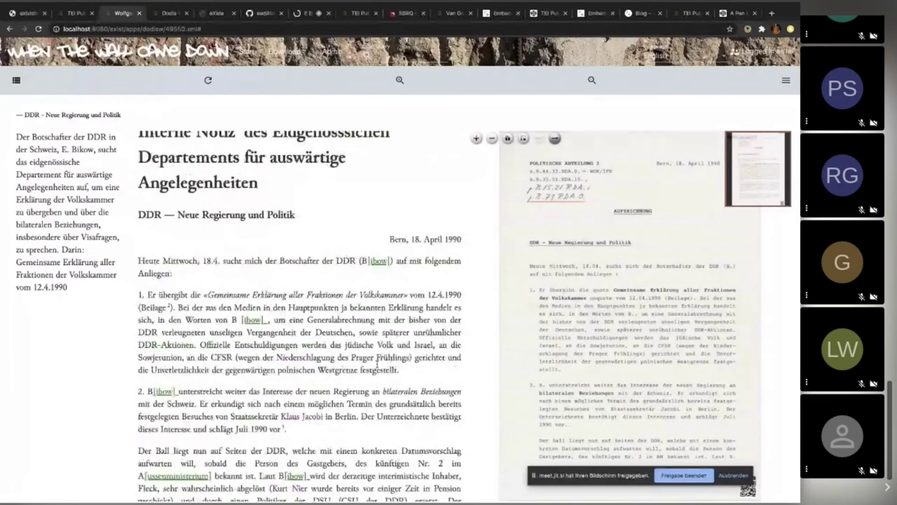
pyautogui.scroll(1, 377, 363)
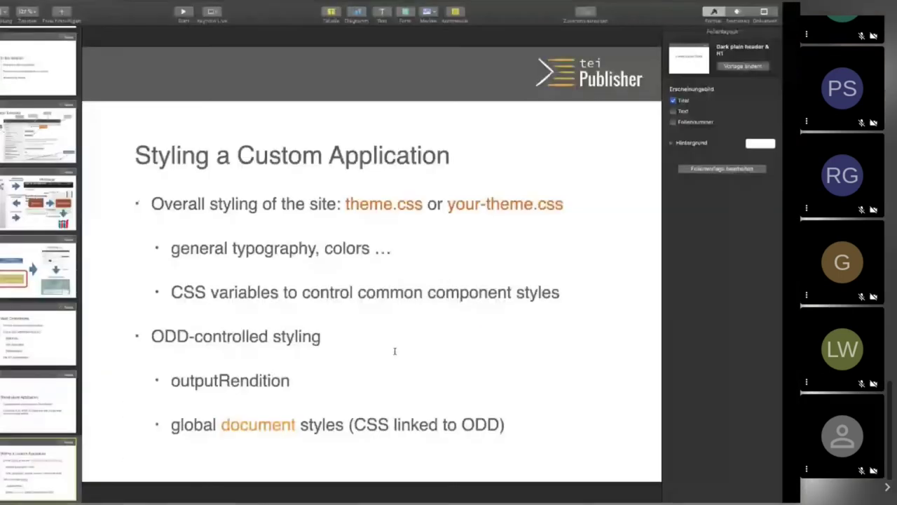
pyautogui.scroll(-3, 75, 421)
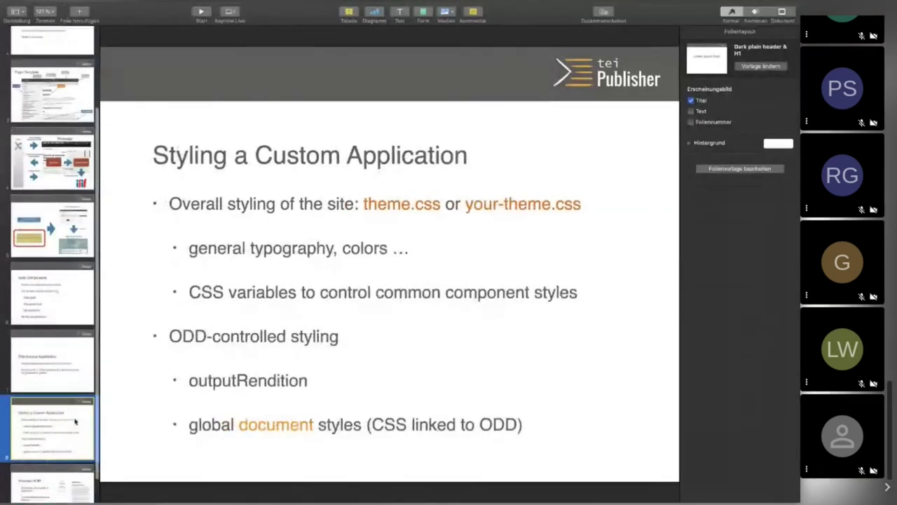
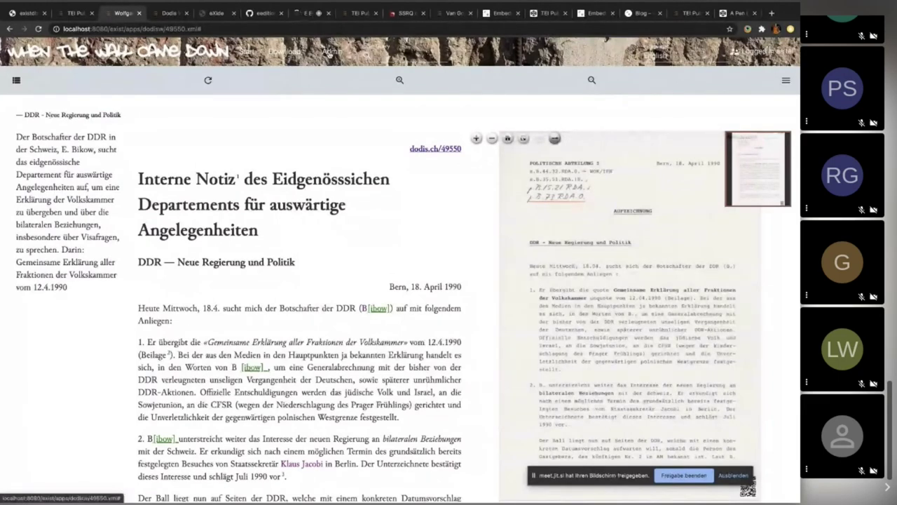
# Download the Dodis app as a .xar package and launch the installed app from the eXist-db dashboard.
pyautogui.click(332, 54)
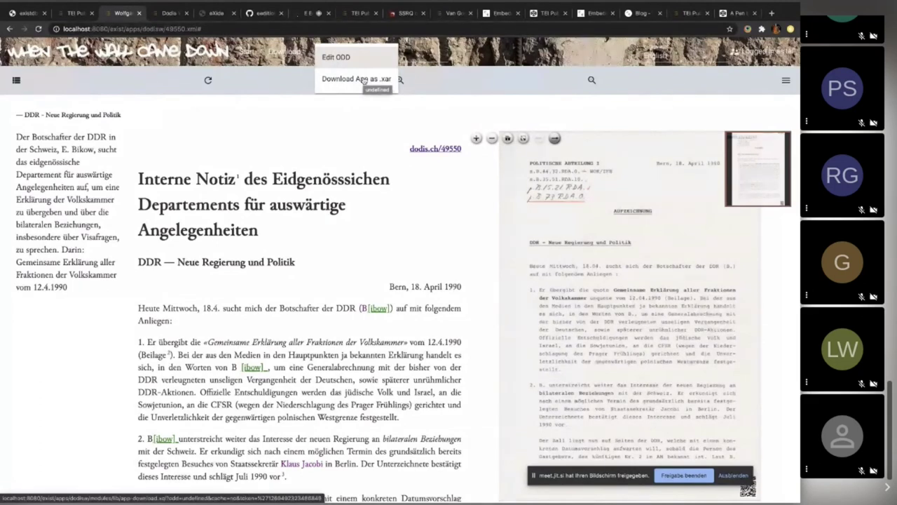
pyautogui.click(352, 81)
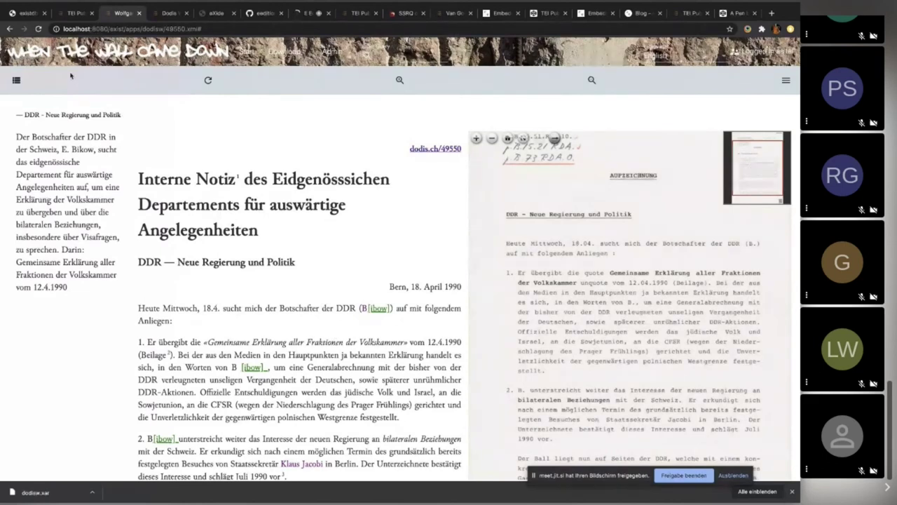
pyautogui.click(26, 13)
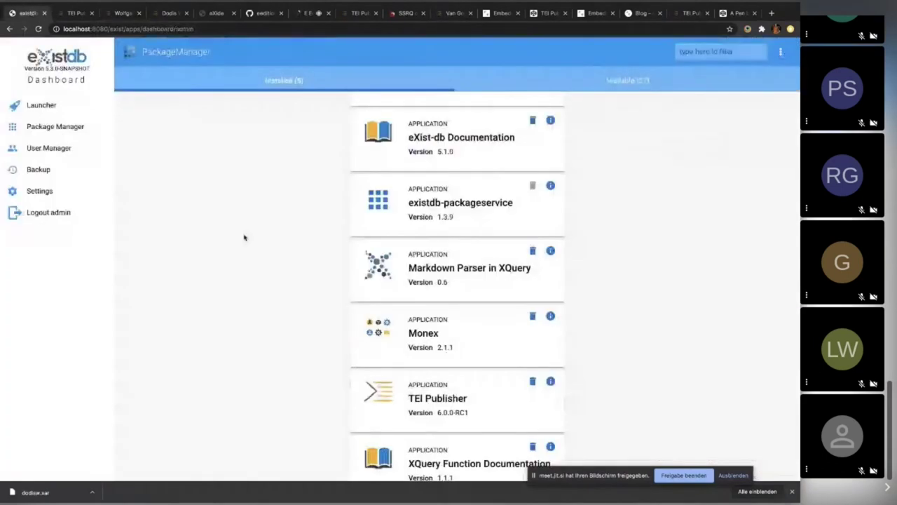
pyautogui.click(42, 106)
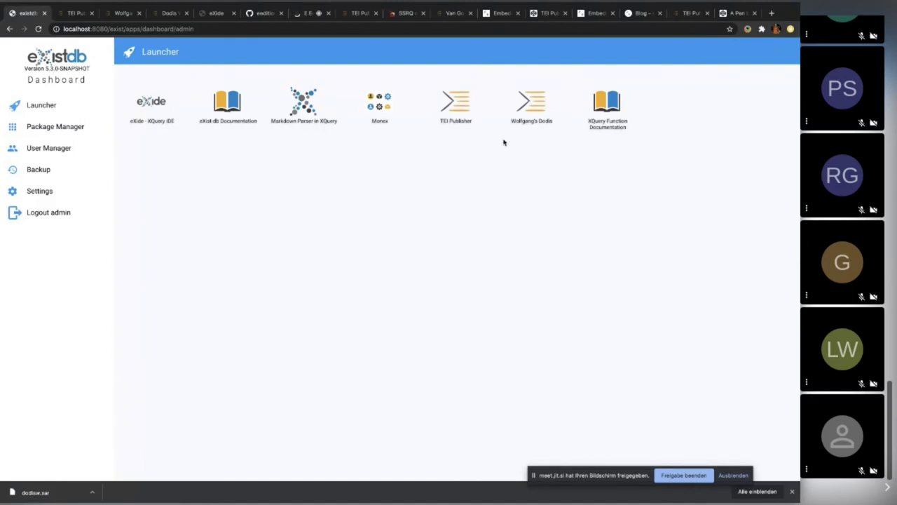
pyautogui.click(532, 112)
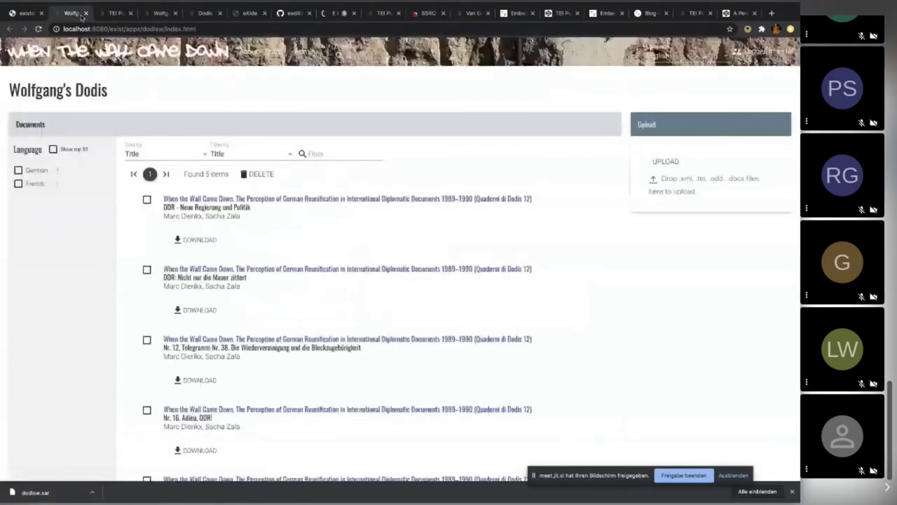
# Remove the Dodis application package from eXist-db and reload the app's index page to check the removal.
pyautogui.click(28, 14)
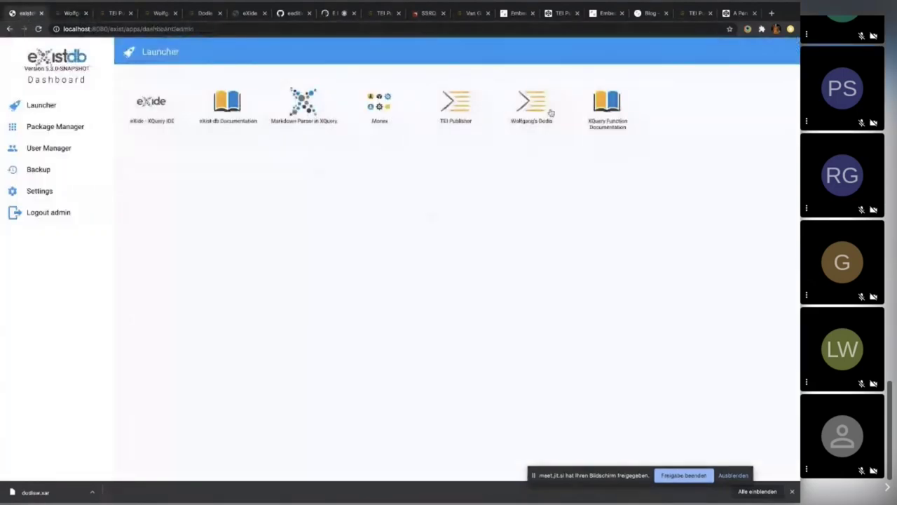
pyautogui.click(34, 126)
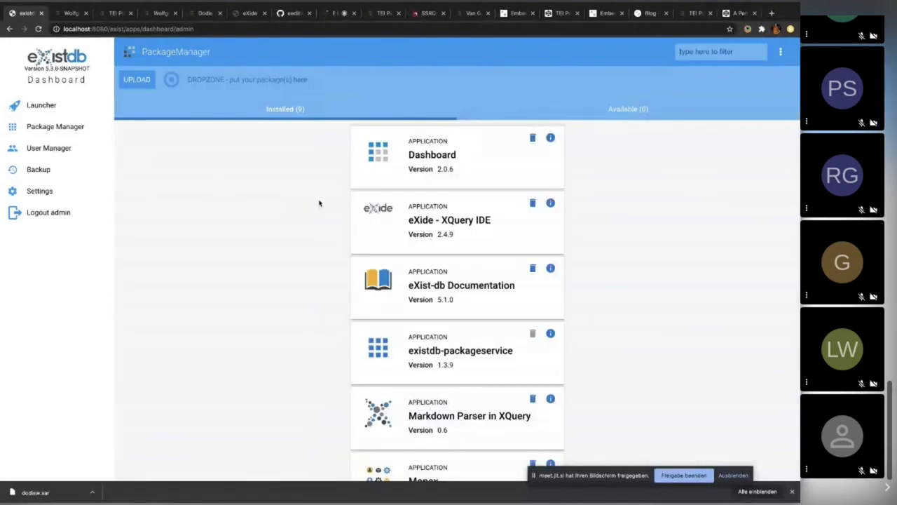
pyautogui.scroll(-4, 507, 281)
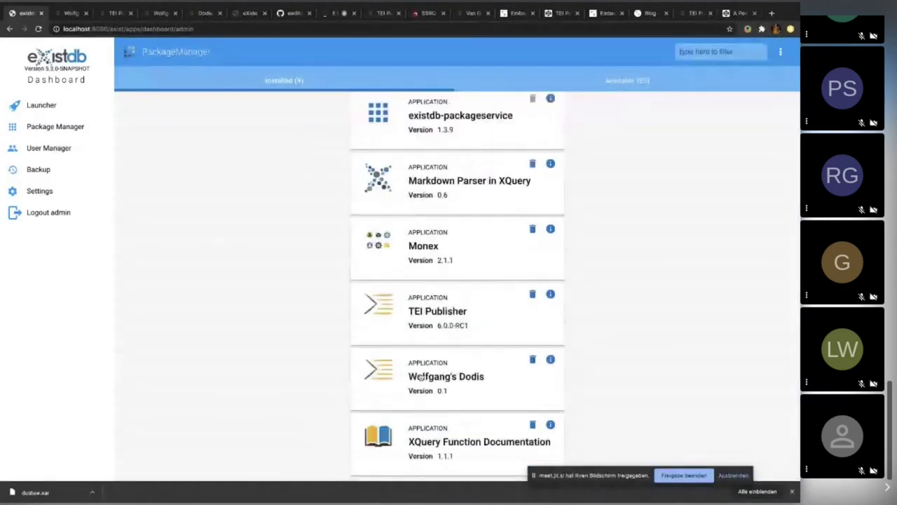
pyautogui.click(533, 360)
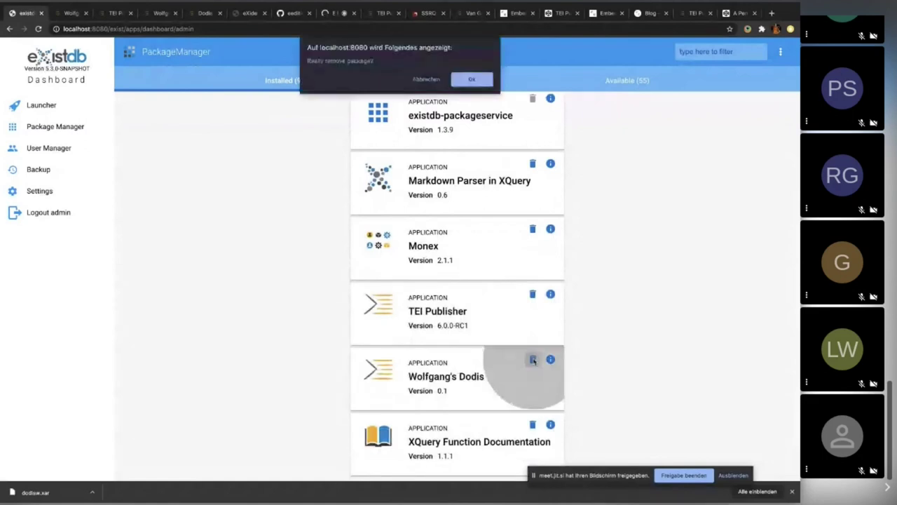
pyautogui.click(471, 80)
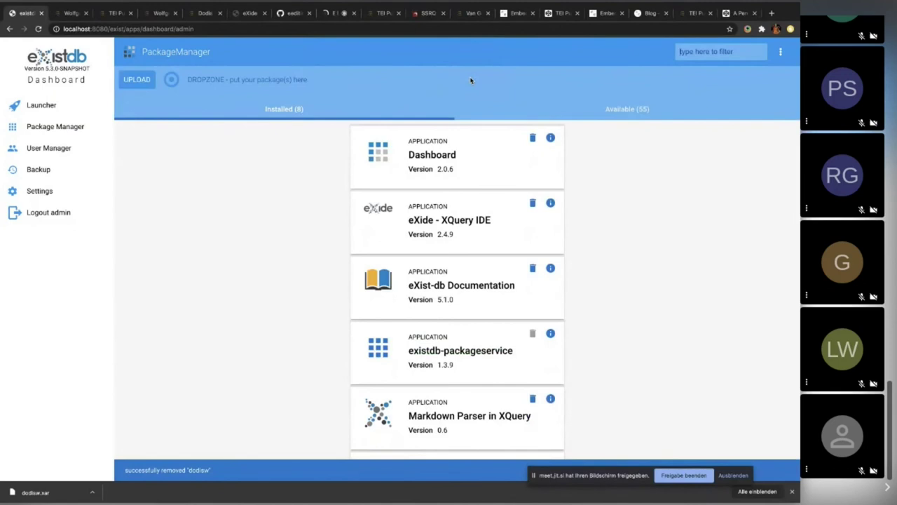
pyautogui.click(71, 13)
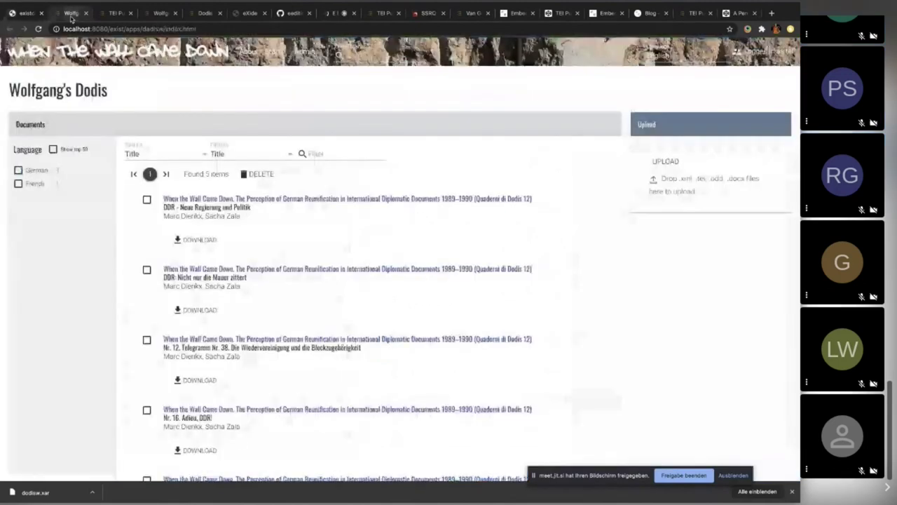
pyautogui.press('F5')
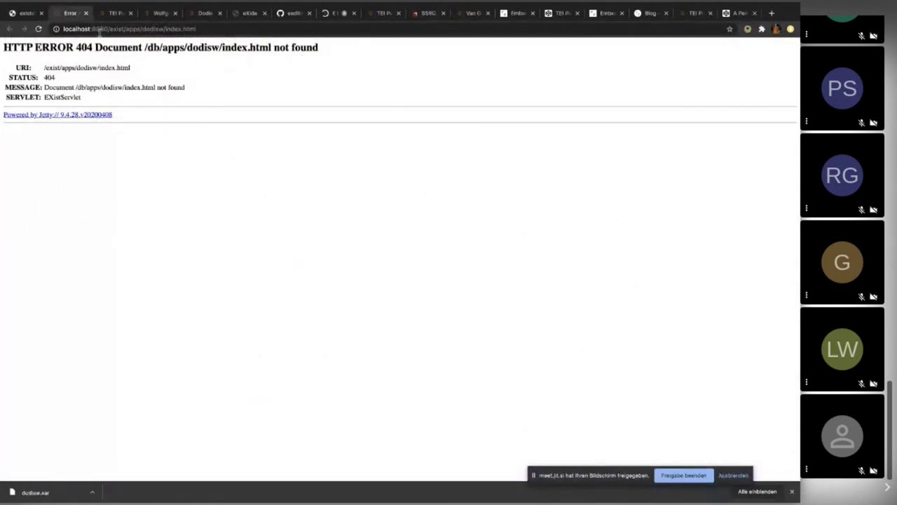
# Install the dodisw.xar package from the Downloads folder in eXist-db and launch the Dodis app.
pyautogui.click(27, 13)
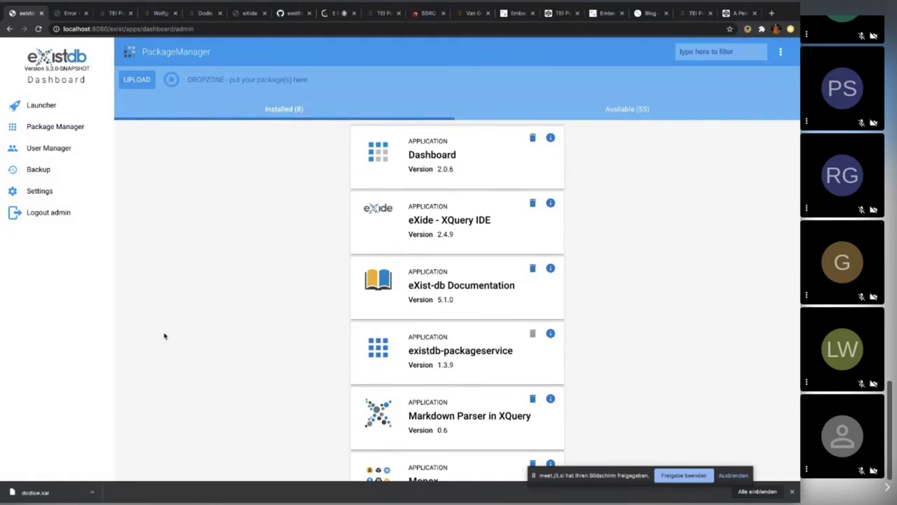
pyautogui.click(137, 79)
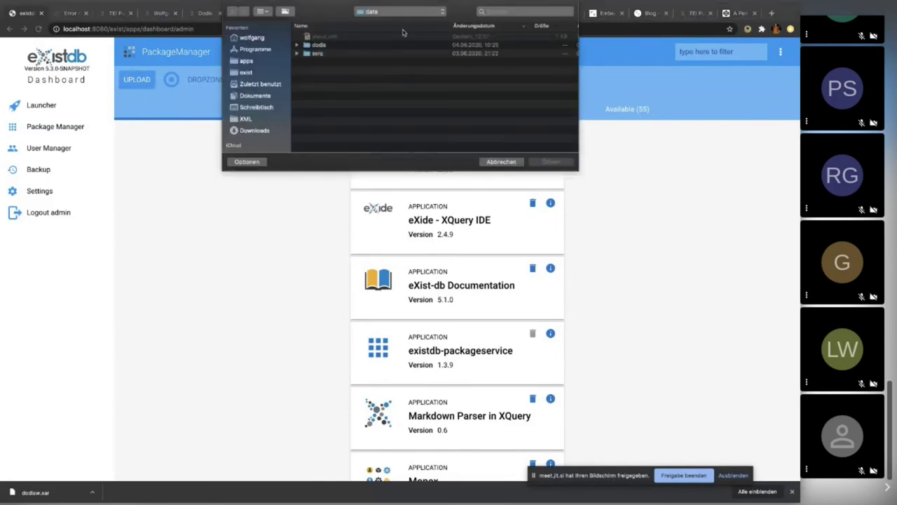
pyautogui.click(255, 131)
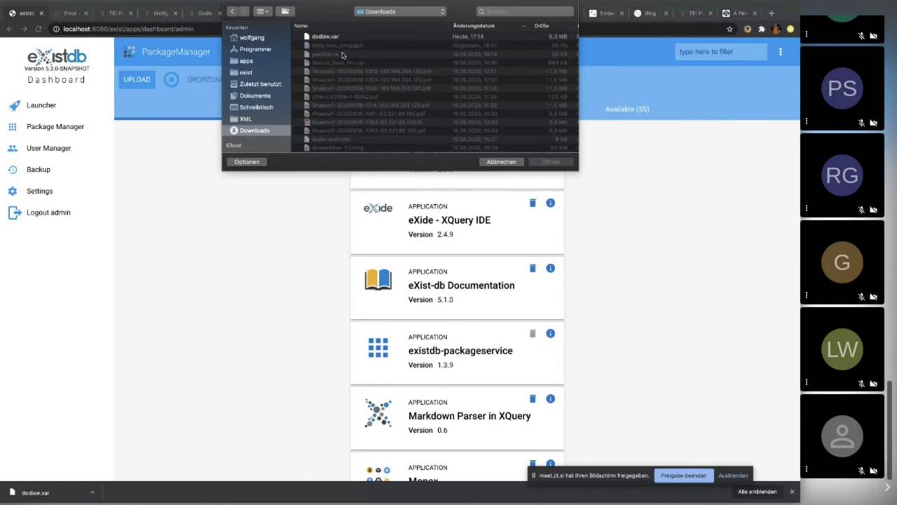
pyautogui.click(342, 35)
pyautogui.click(548, 162)
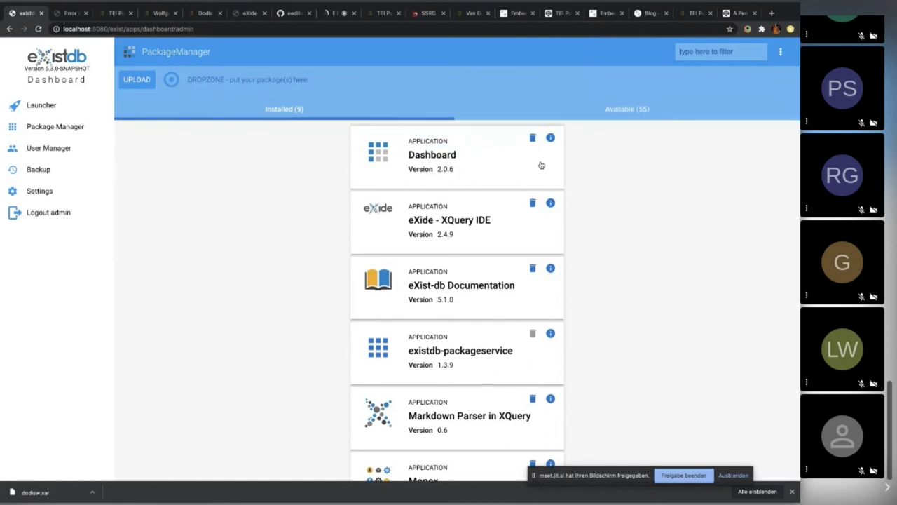
pyautogui.click(42, 105)
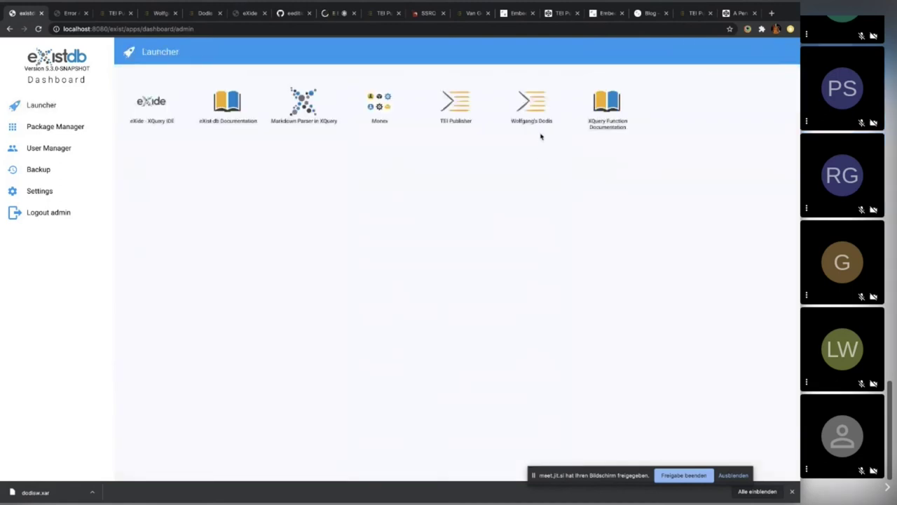
pyautogui.click(536, 103)
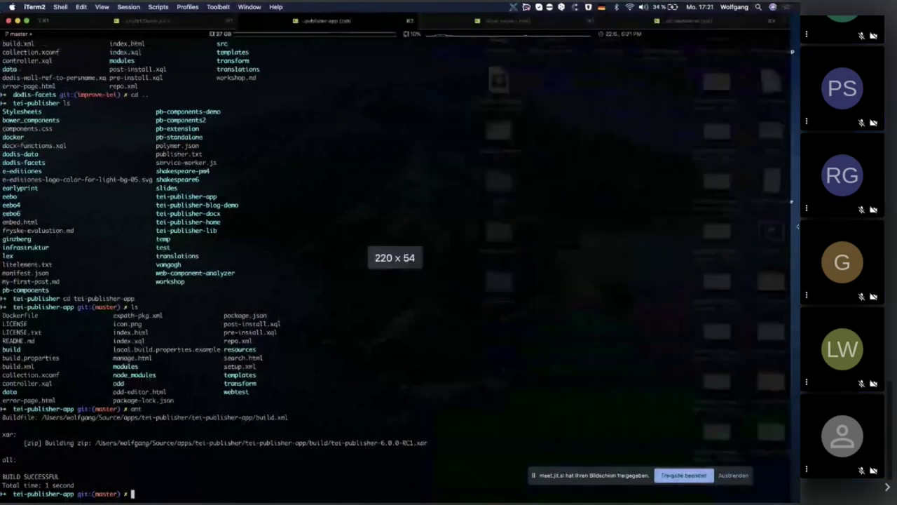
# Switch to iTerm2, go up from tei-publisher-app to the tei-publisher directory and list its contents.
pyautogui.moveTo(797, 227); pyautogui.dragTo(799, 226)
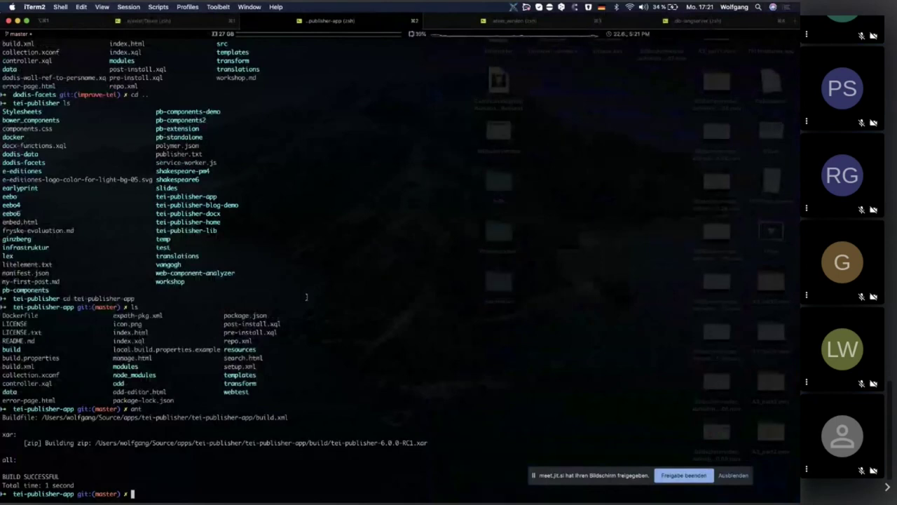
pyautogui.write('cd ..')
pyautogui.press('Return')
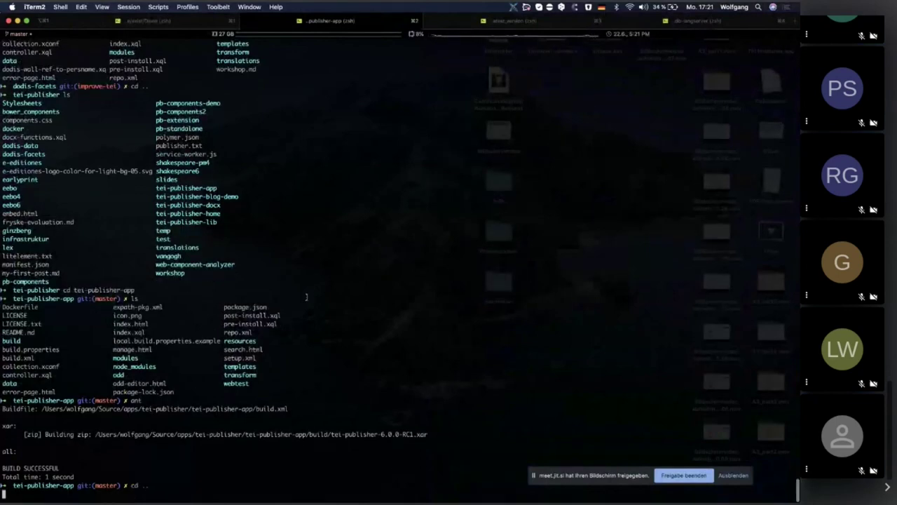
pyautogui.write('ls')
pyautogui.press('Return')
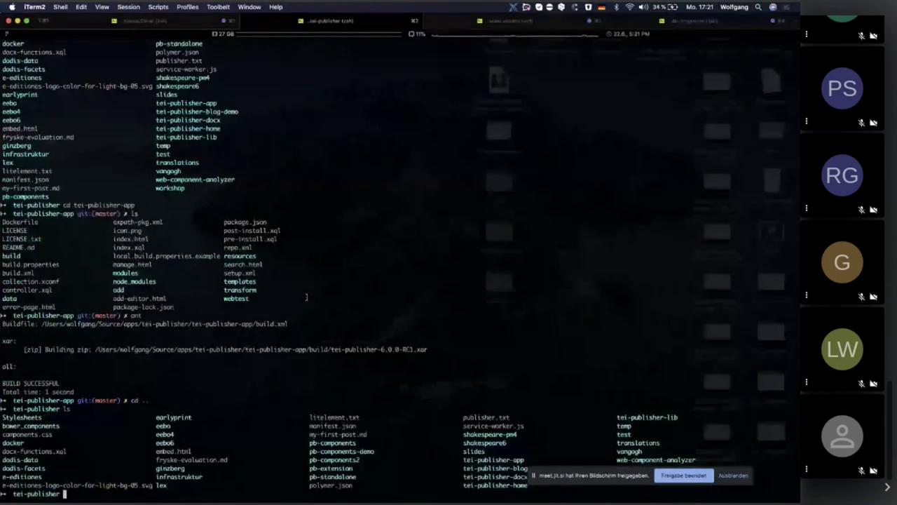
# Create a directory named dodis-workshop, change into it and list its contents.
pyautogui.write('mkdir ')
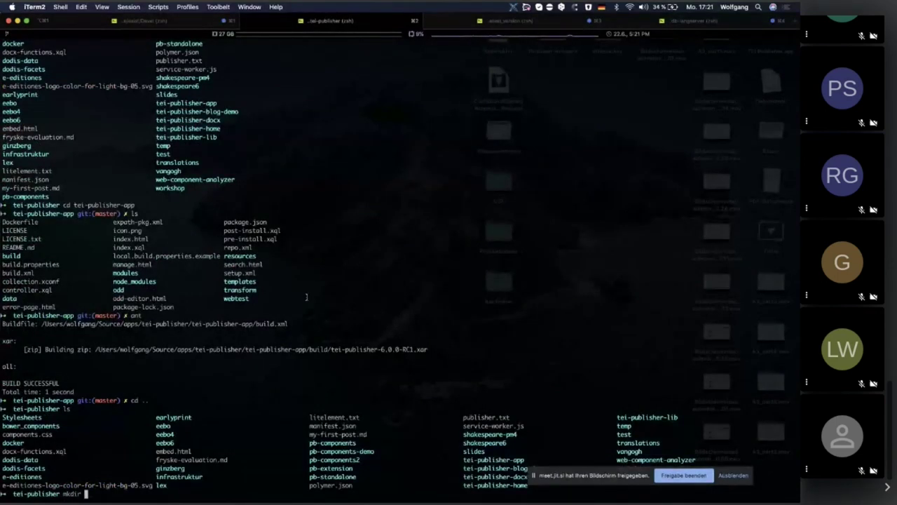
pyautogui.write('w')
pyautogui.write('odis-worksh')
pyautogui.write('op')
pyautogui.press('Return')
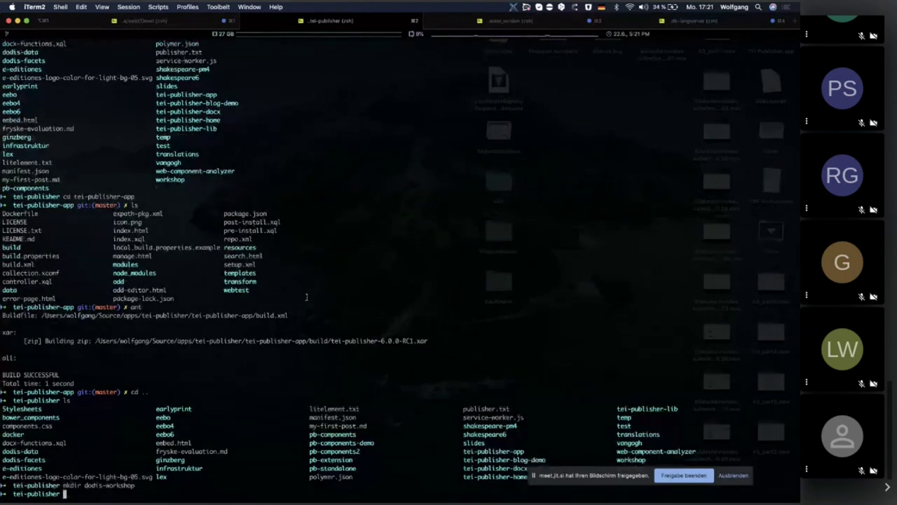
pyautogui.write('cd dodis-')
pyautogui.press('Return')
pyautogui.write('cd dodis-workshop')
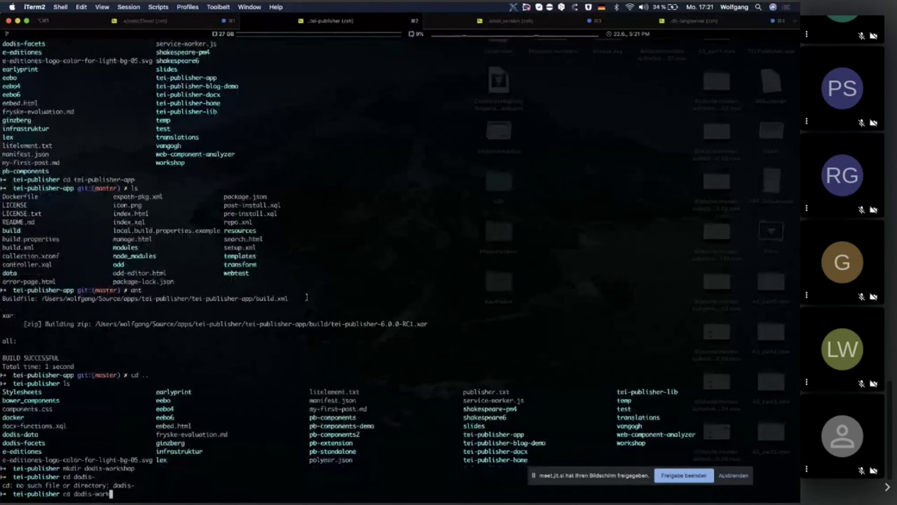
pyautogui.press('Return')
pyautogui.write('ls')
pyautogui.press('Return')
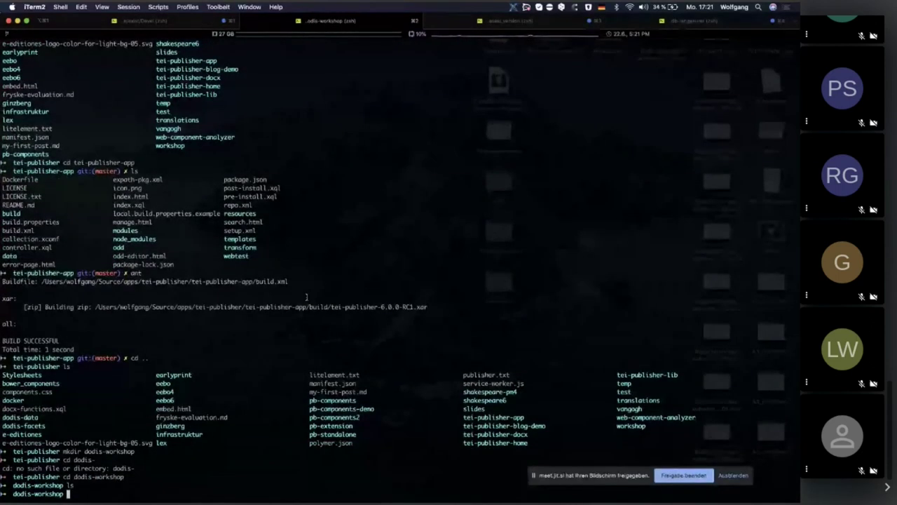
# Unzip ~/Downloads/dodisw.xar into the dodis-workshop directory and list the extracted files.
pyautogui.write('unzip ')
pyautogui.write('~/')
pyautogui.write('dodi')
pyautogui.write('s-')
pyautogui.press('BackSpace')
pyautogui.press('BackSpace')
pyautogui.press('BackSpace')
pyautogui.press('BackSpace')
pyautogui.press('BackSpace')
pyautogui.press('BackSpace')
pyautogui.write('Dow')
pyautogui.press('Tab')
pyautogui.write('dodisw.xar')
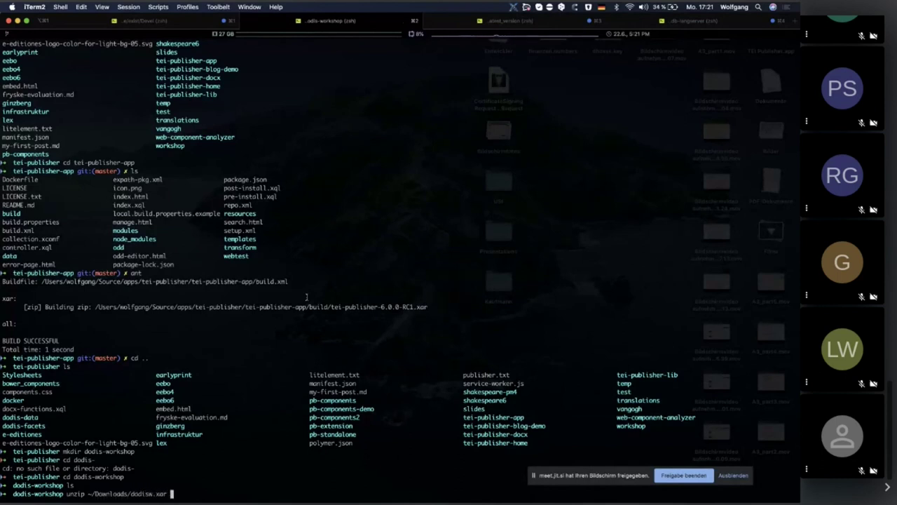
pyautogui.press('Return')
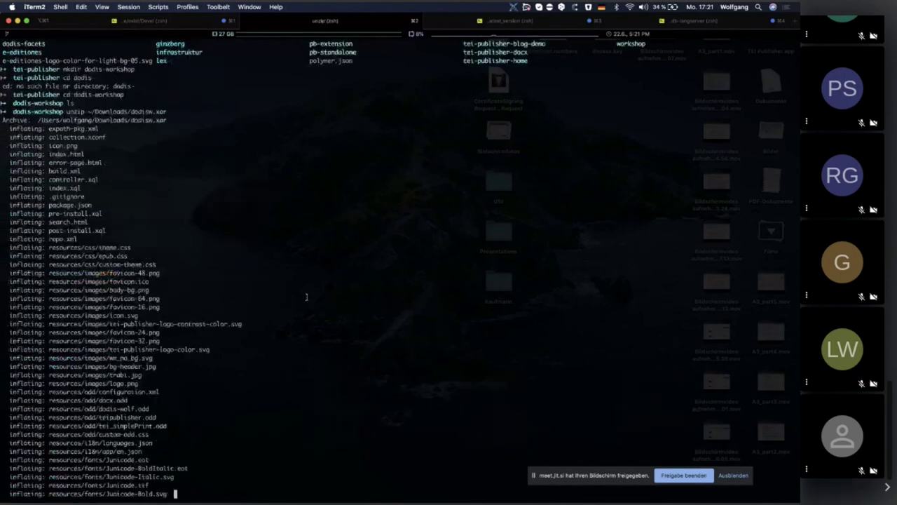
pyautogui.write('ls')
pyautogui.press('Return')
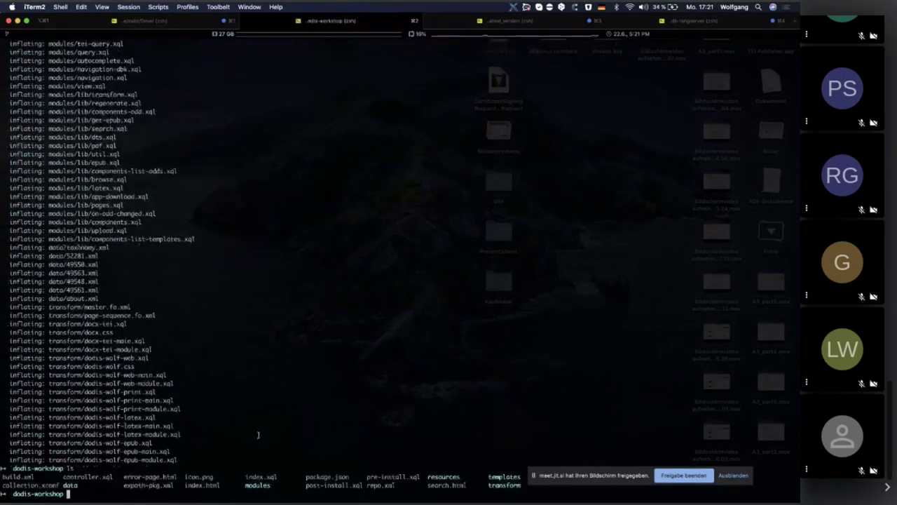